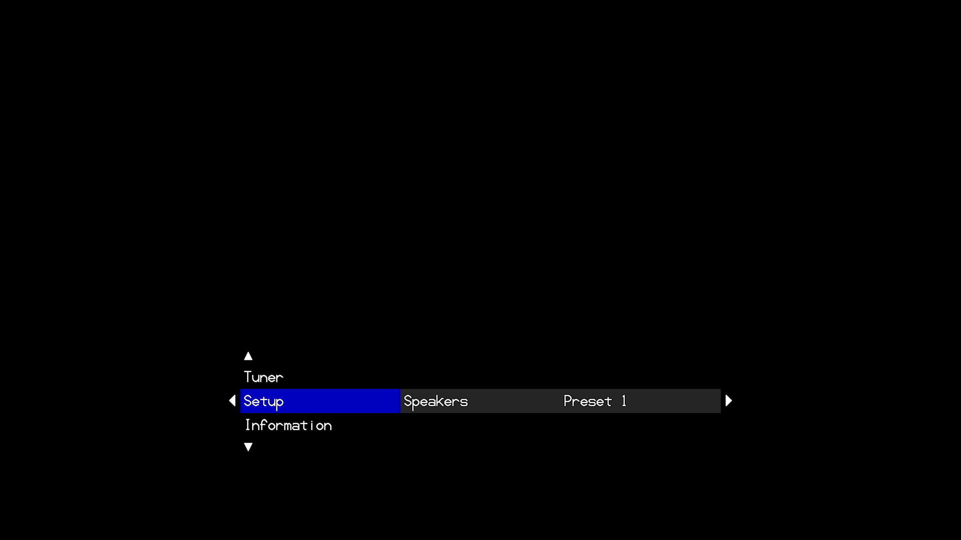
Enter the Setup section from the XMC-2 main menu
{"action": "key", "text": "Right"}
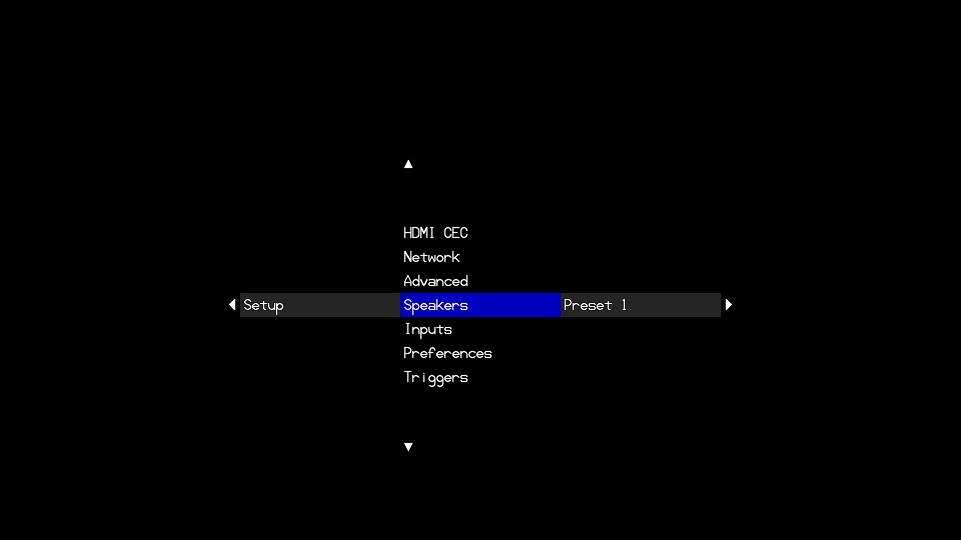
Open Speakers, select Preset 1 over Preset 2, and go into its Size settings
{"action": "key", "text": "Right"}
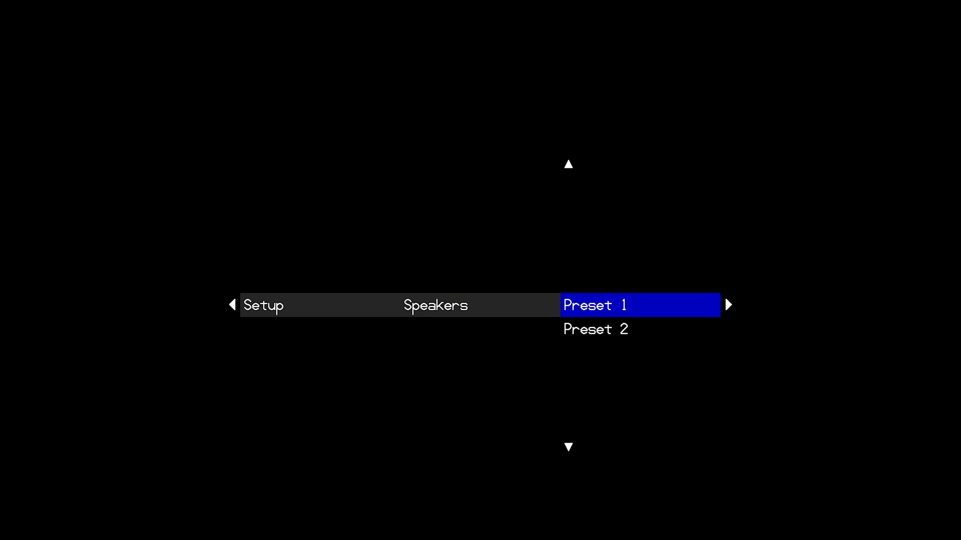
{"action": "key", "text": "Down"}
{"action": "key", "text": "Up"}
{"action": "key", "text": "Left"}
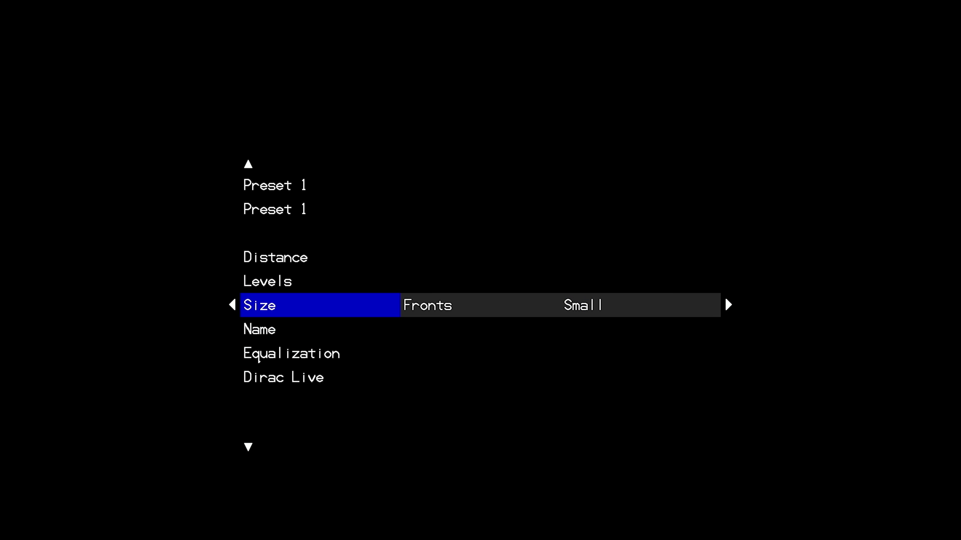
{"action": "key", "text": "Right"}
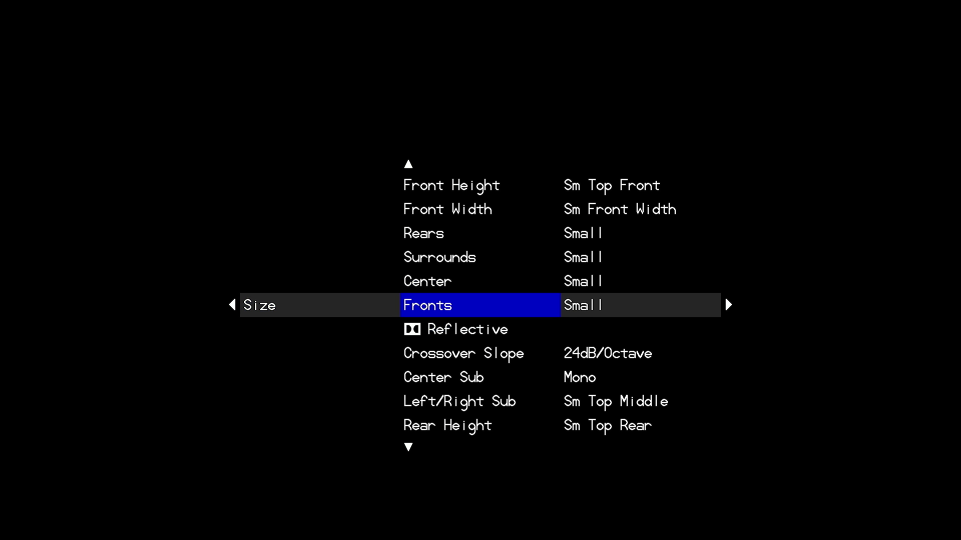
Change Preset 1's Front Width speaker size from Small to None
{"action": "key", "text": "Up"}
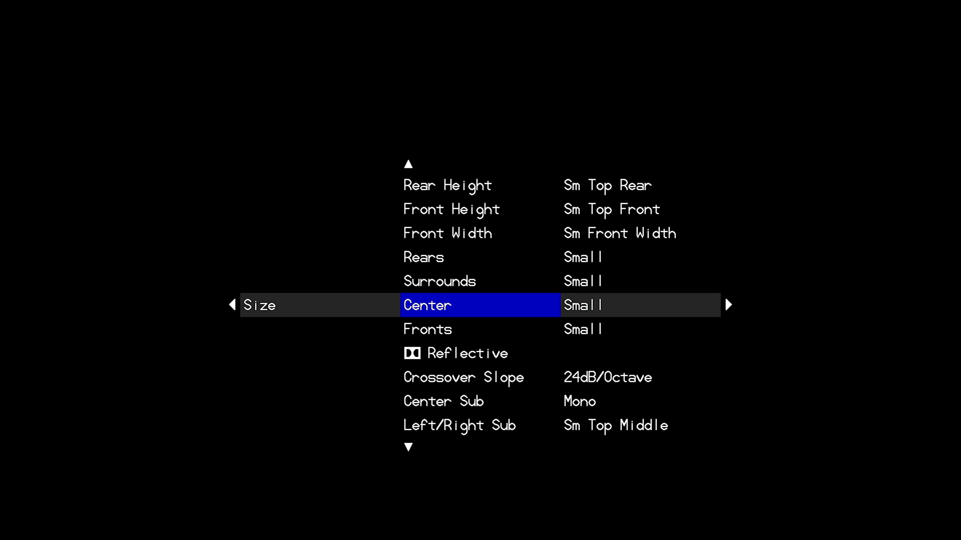
{"action": "key", "text": "Up"}
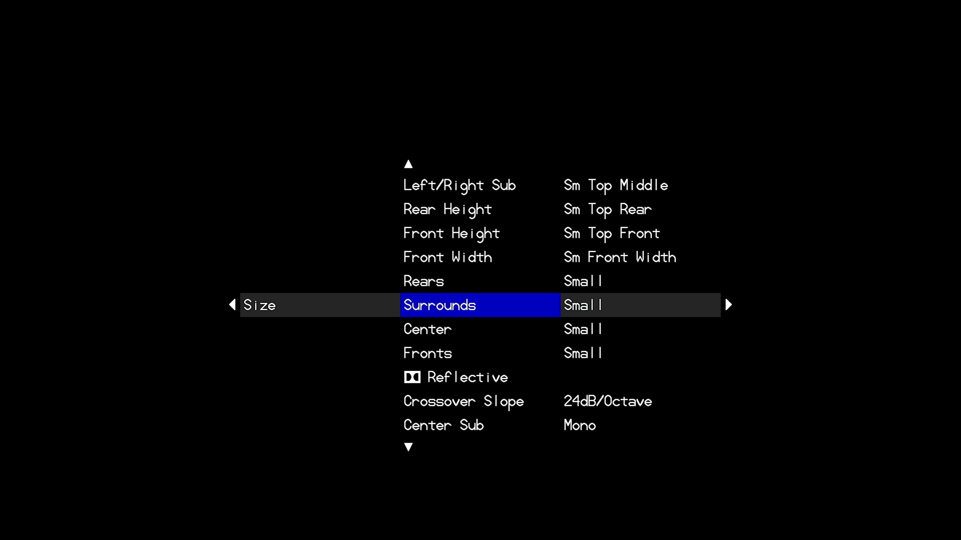
{"action": "key", "text": "Up"}
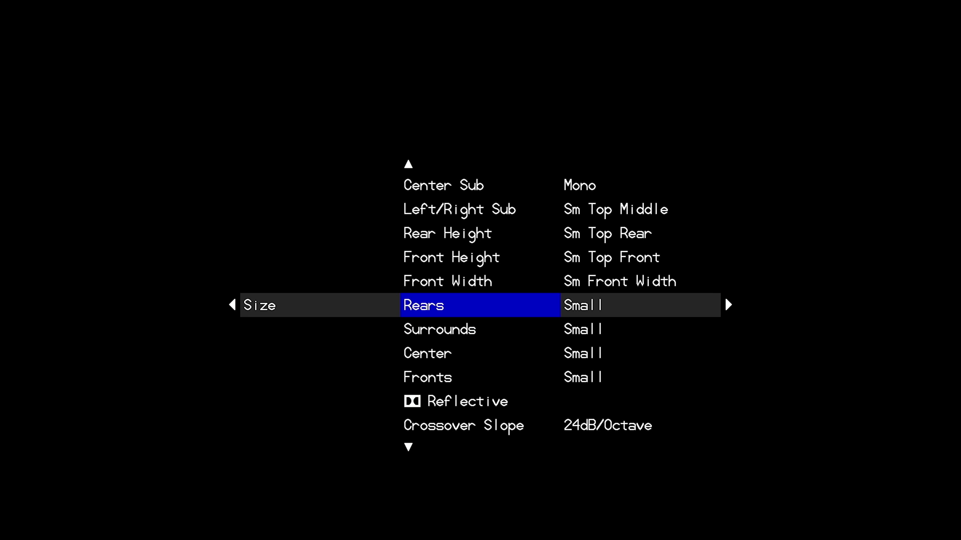
{"action": "key", "text": "Up"}
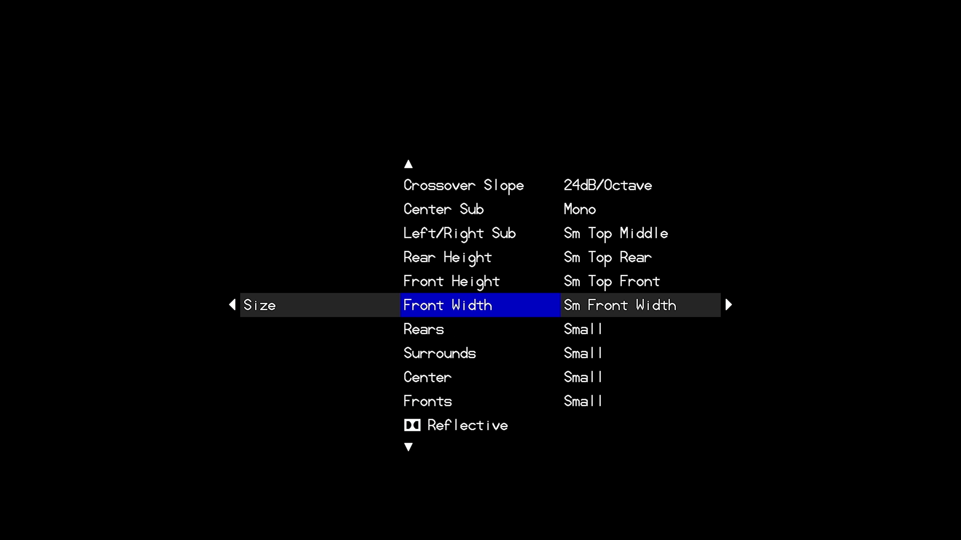
{"action": "key", "text": "Right"}
{"action": "key", "text": "Return"}
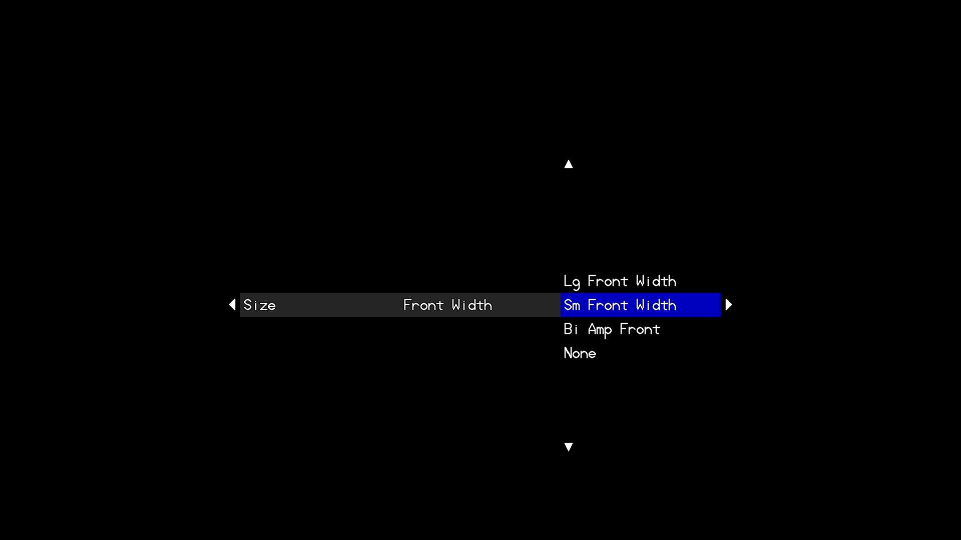
{"action": "key", "text": "Down"}
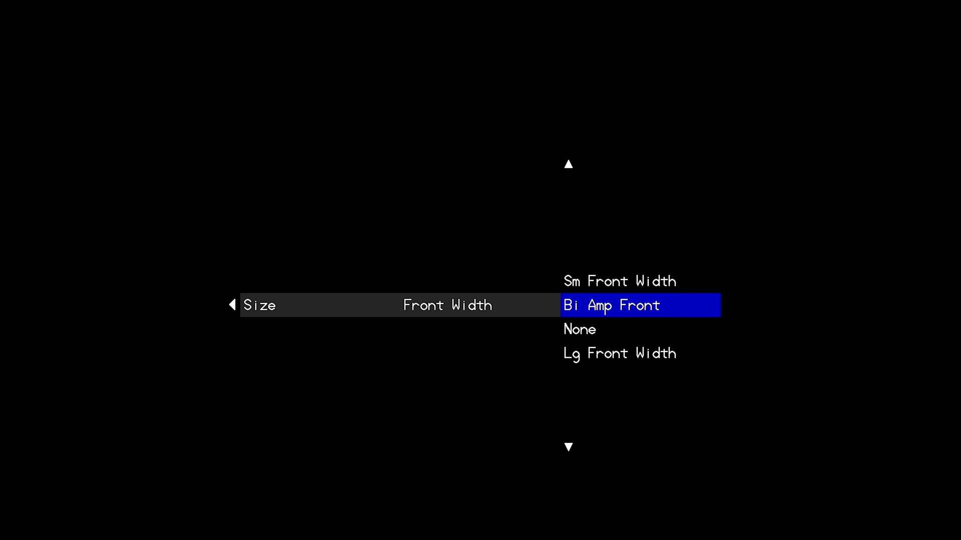
{"action": "key", "text": "Down"}
{"action": "key", "text": "Return"}
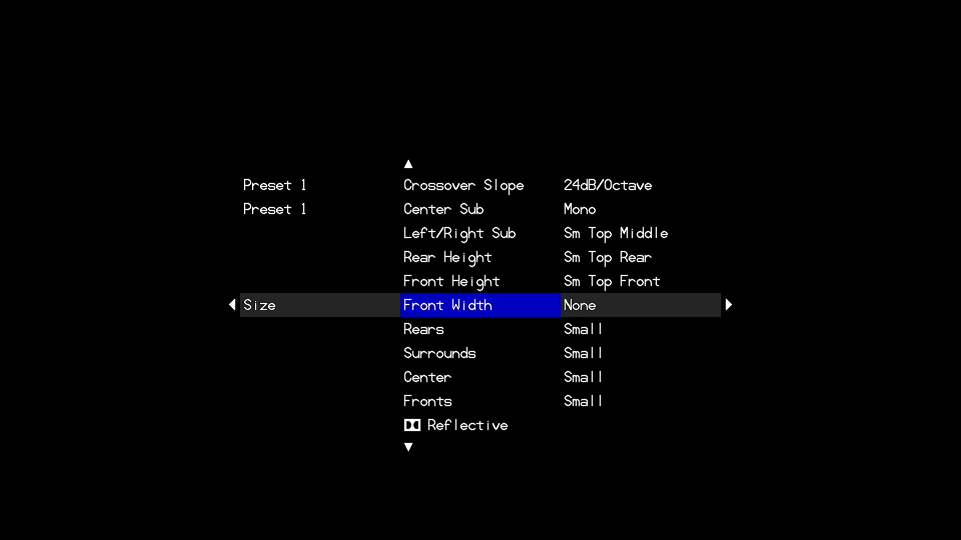
Set the Left/Right Sub size to None
{"action": "key", "text": "Up"}
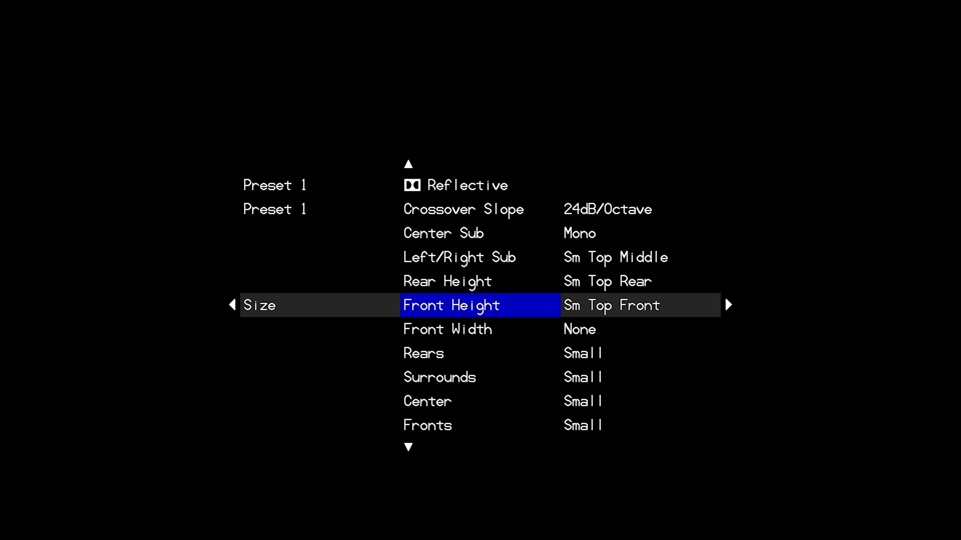
{"action": "key", "text": "Up"}
{"action": "key", "text": "Up"}
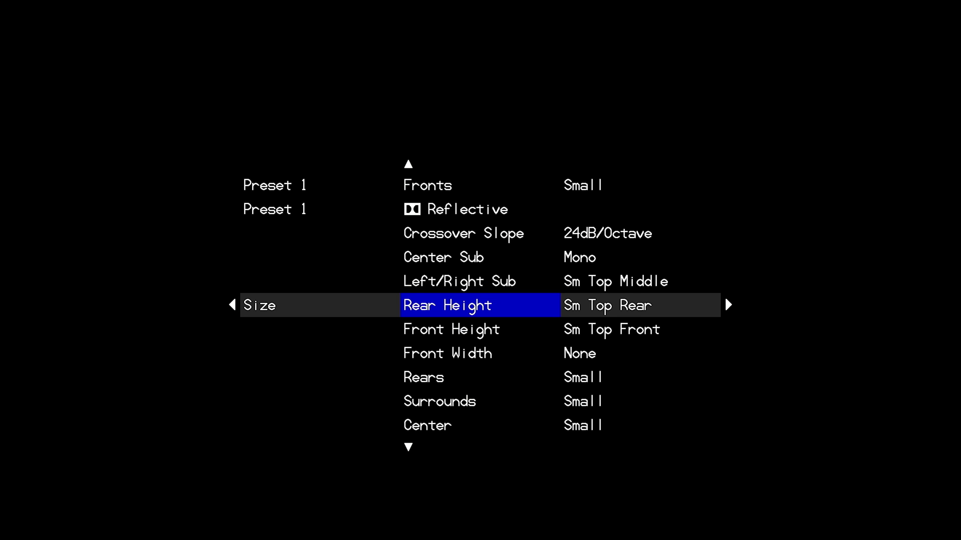
{"action": "key", "text": "Return"}
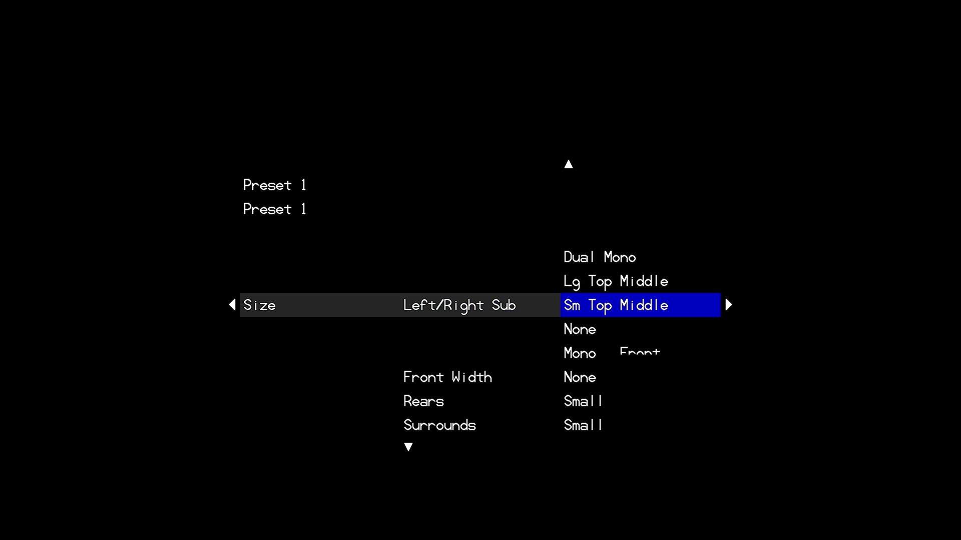
{"action": "key", "text": "Down"}
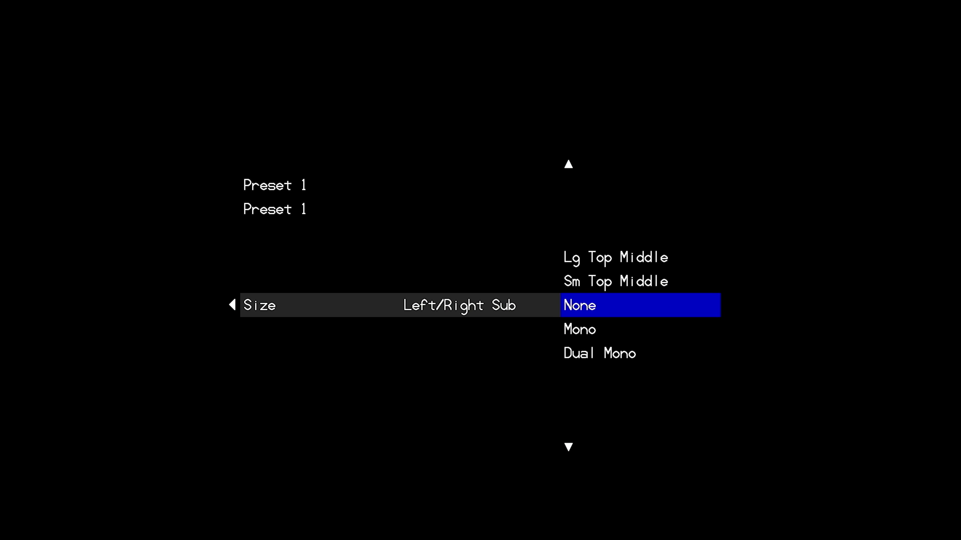
{"action": "key", "text": "Return"}
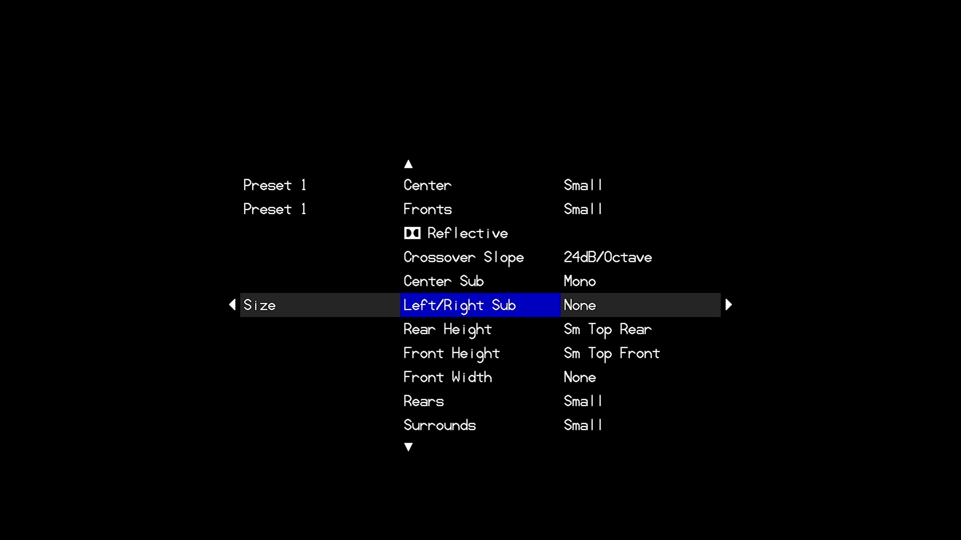
Check the Rear Height and Front Height sizes, then return to Preset 1's menu
{"action": "key", "text": "Up"}
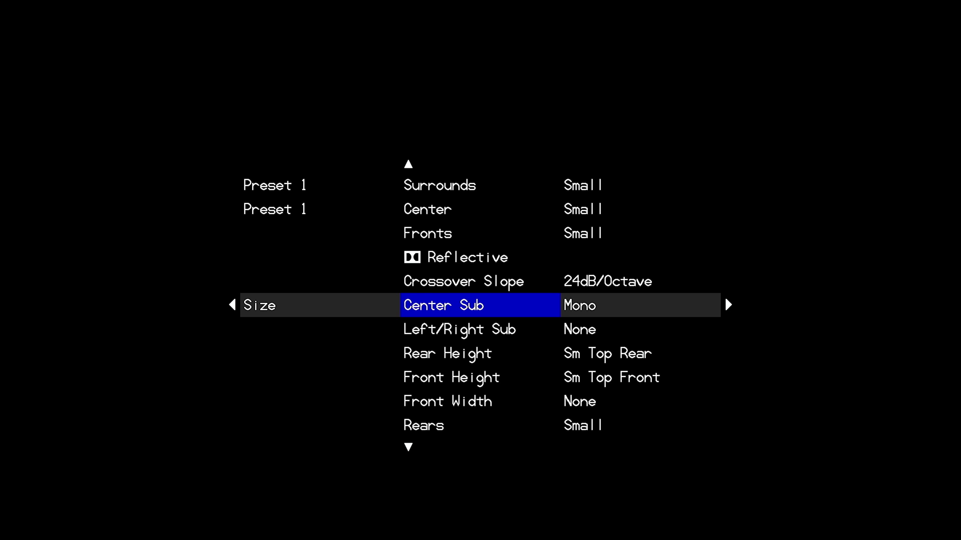
{"action": "key", "text": "Down"}
{"action": "key", "text": "Down"}
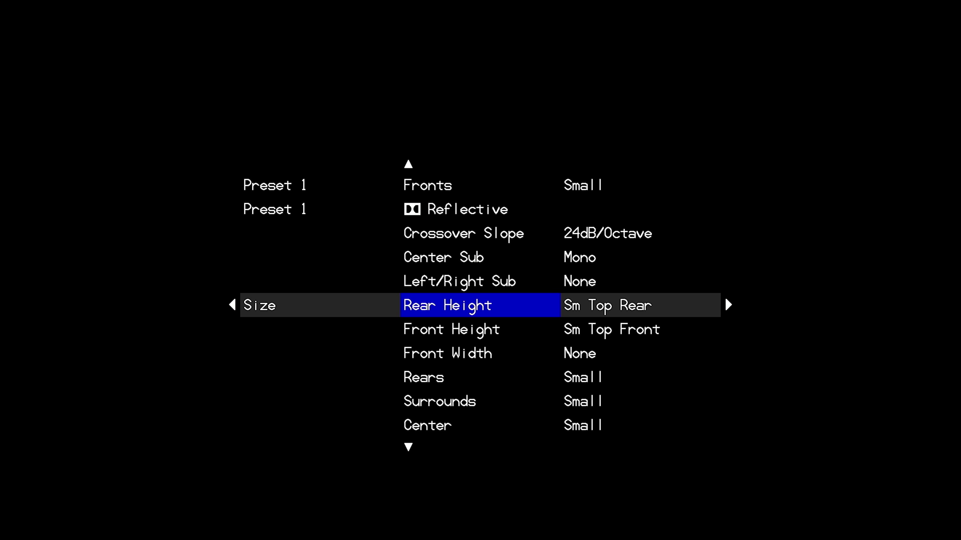
{"action": "key", "text": "Down"}
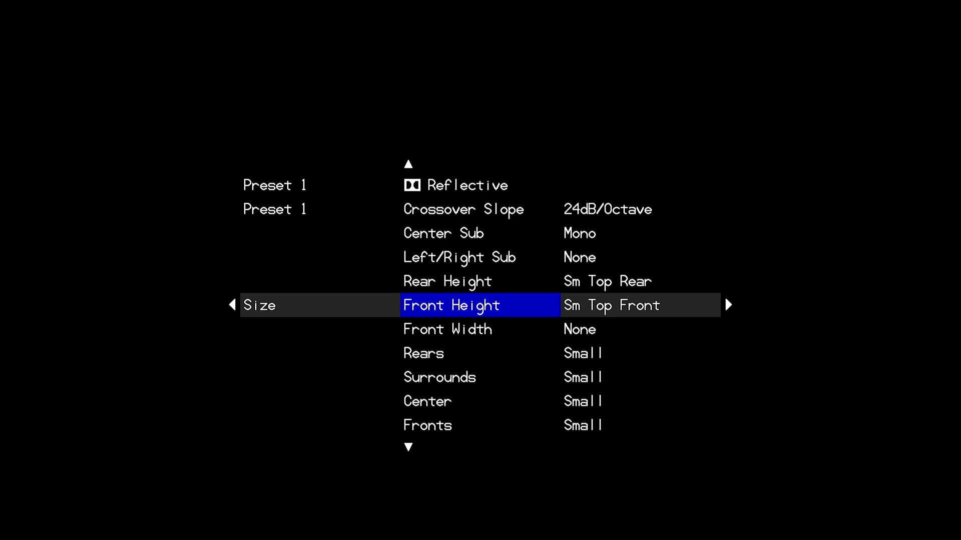
{"action": "key", "text": "Left"}
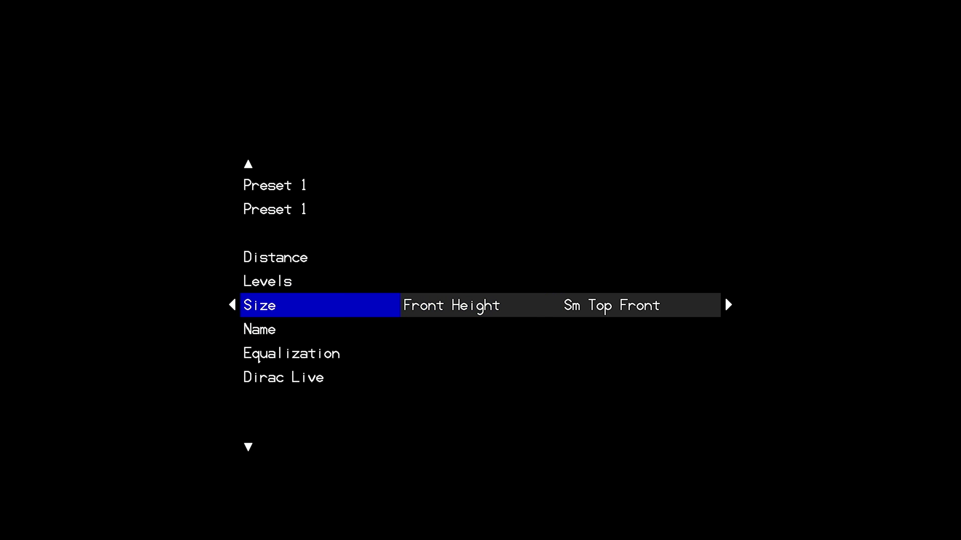
Move up past Levels to Distance, where Left Front reads 0' 0" (0.0m)
{"action": "key", "text": "Up"}
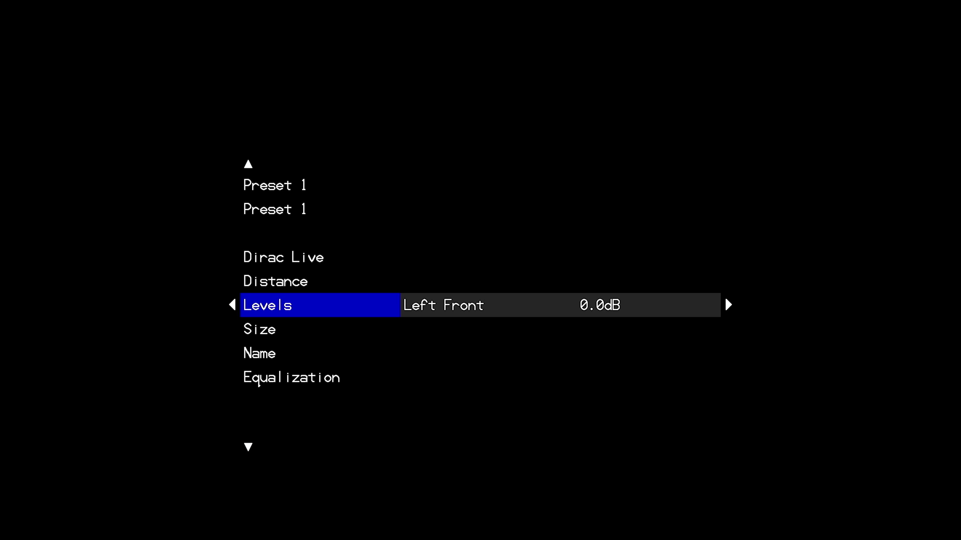
{"action": "key", "text": "Up"}
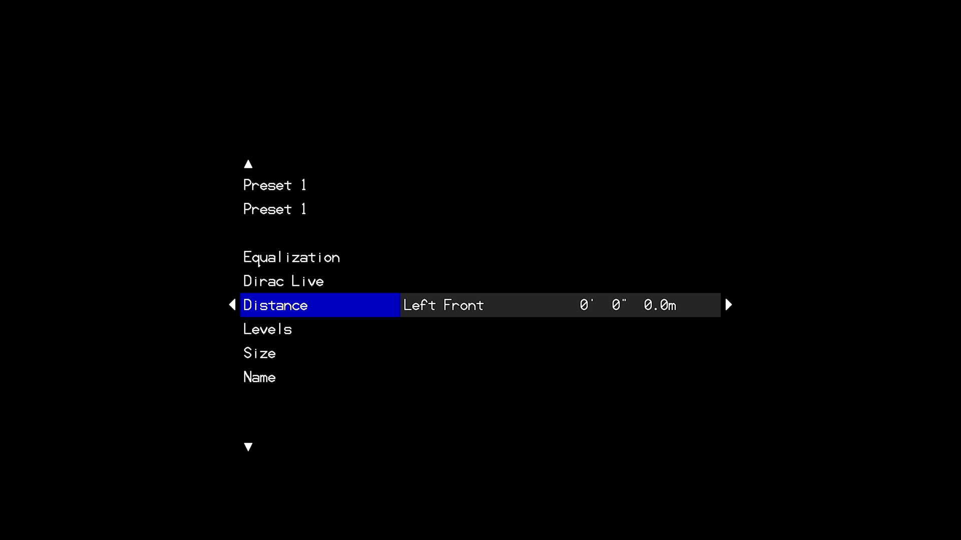
Open Preset 1's channel levels and put the Center channel back to 0.0dB
{"action": "key", "text": "Down"}
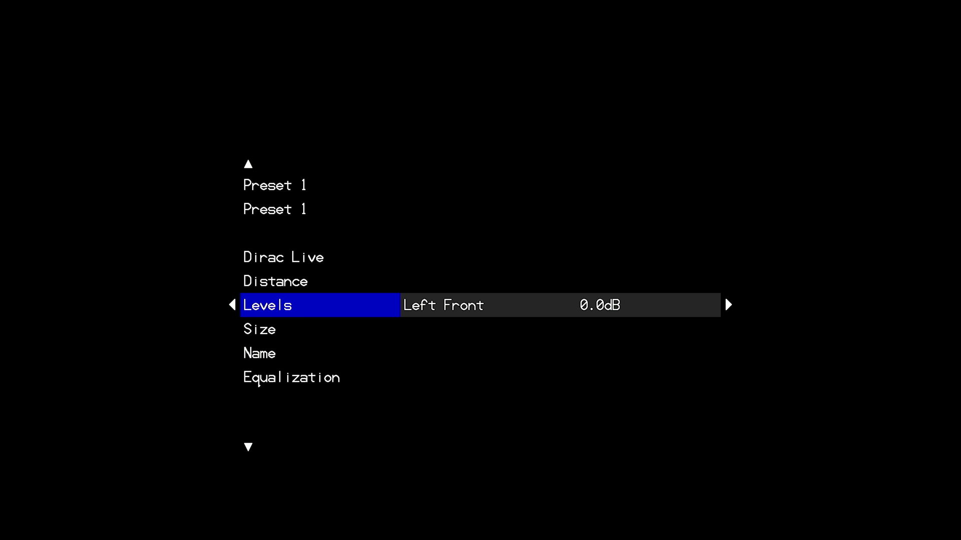
{"action": "key", "text": "Right"}
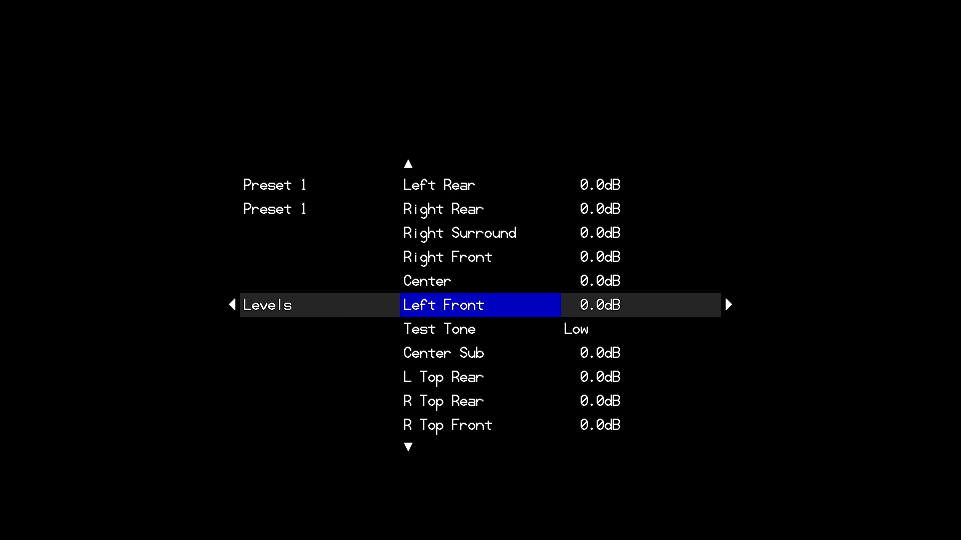
{"action": "key", "text": "Up"}
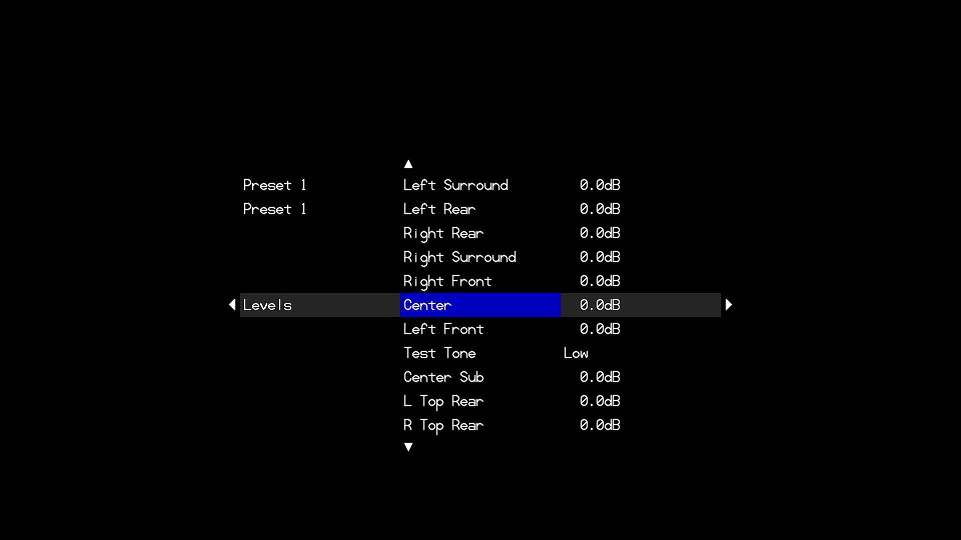
{"action": "key", "text": "Right"}
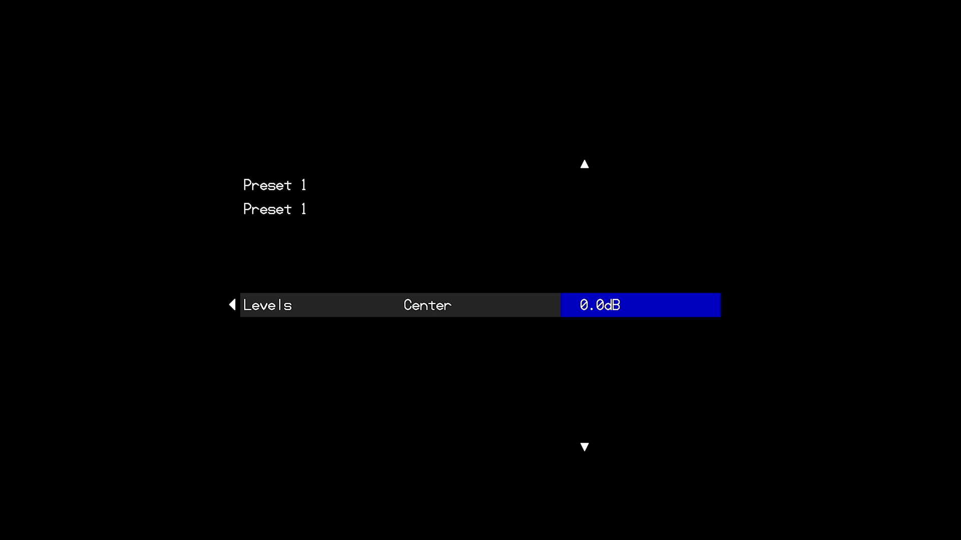
{"action": "key", "text": "Up"}
{"action": "key", "text": "Up"}
{"action": "key", "text": "Up"}
{"action": "key", "text": "Down"}
{"action": "key", "text": "Down"}
{"action": "key", "text": "Down"}
{"action": "key", "text": "Left"}
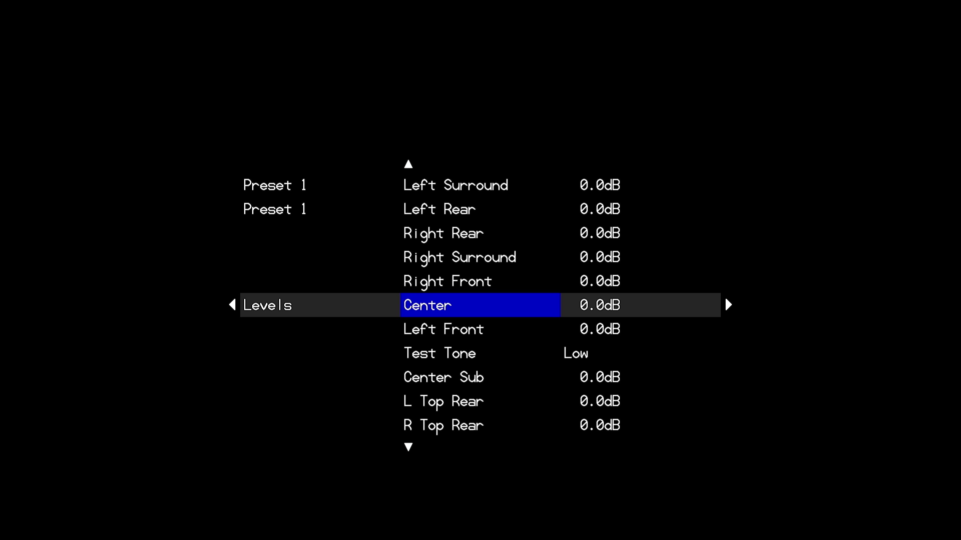
{"action": "key", "text": "Down"}
{"action": "key", "text": "Down"}
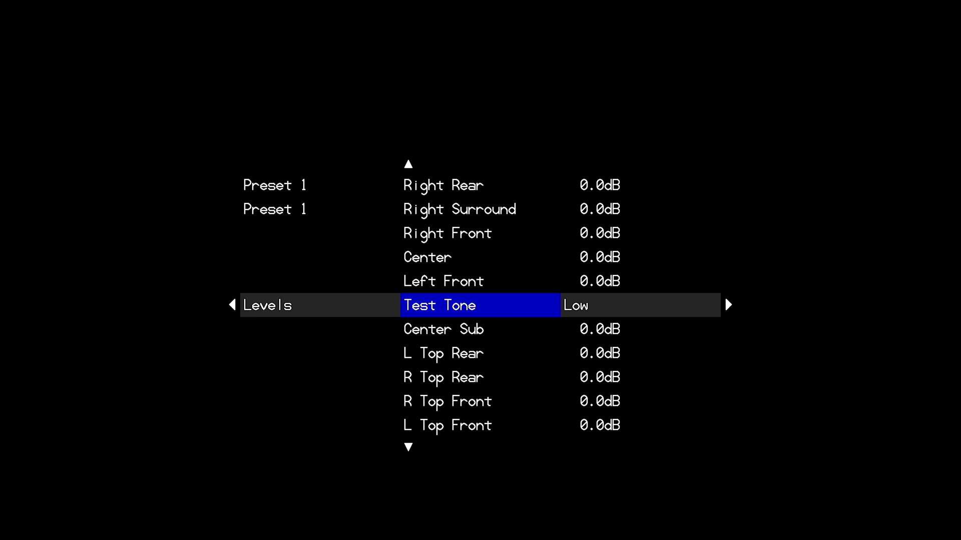
Exit Levels with the test tone Off (External) and reach Preset 1's Dirac Live Enable option
{"action": "key", "text": "Left"}
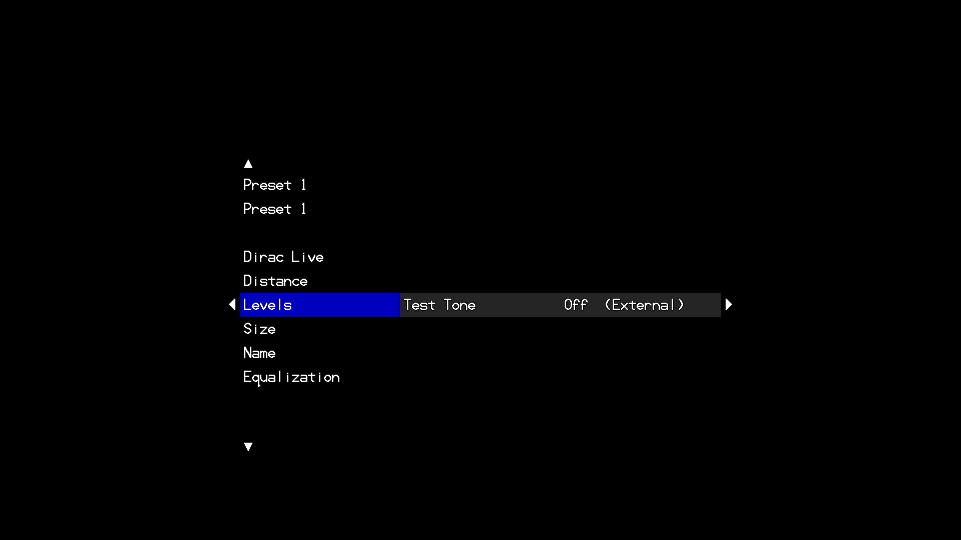
{"action": "key", "text": "Down"}
{"action": "key", "text": "Down"}
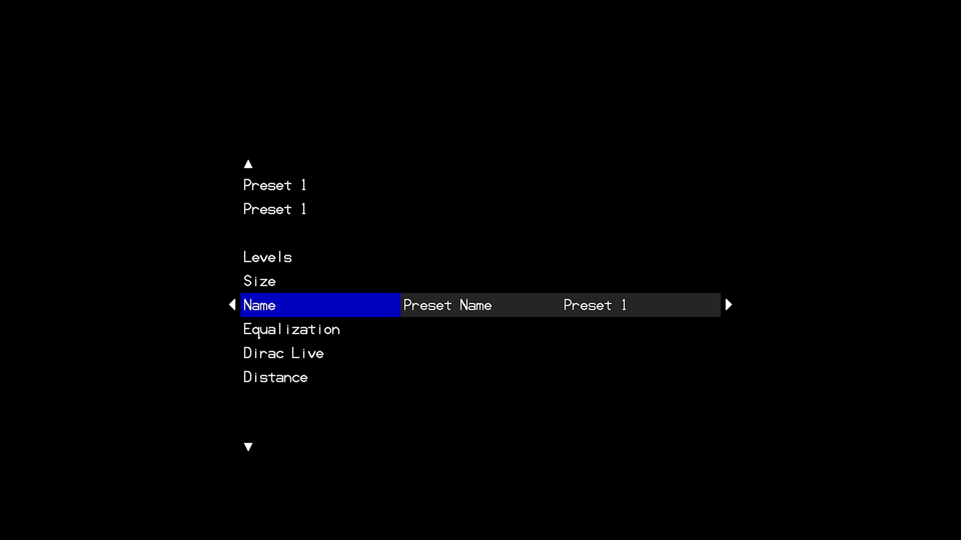
{"action": "key", "text": "Up"}
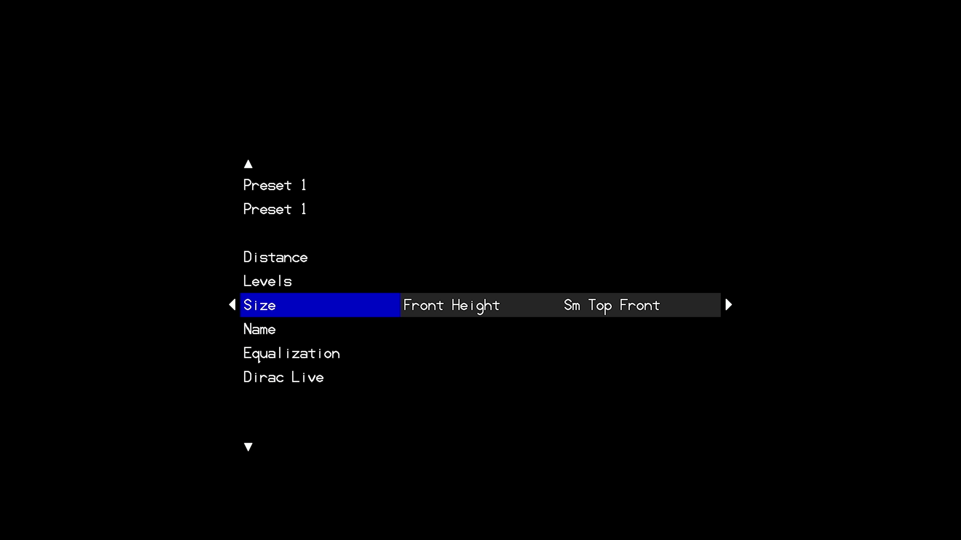
{"action": "key", "text": "Down"}
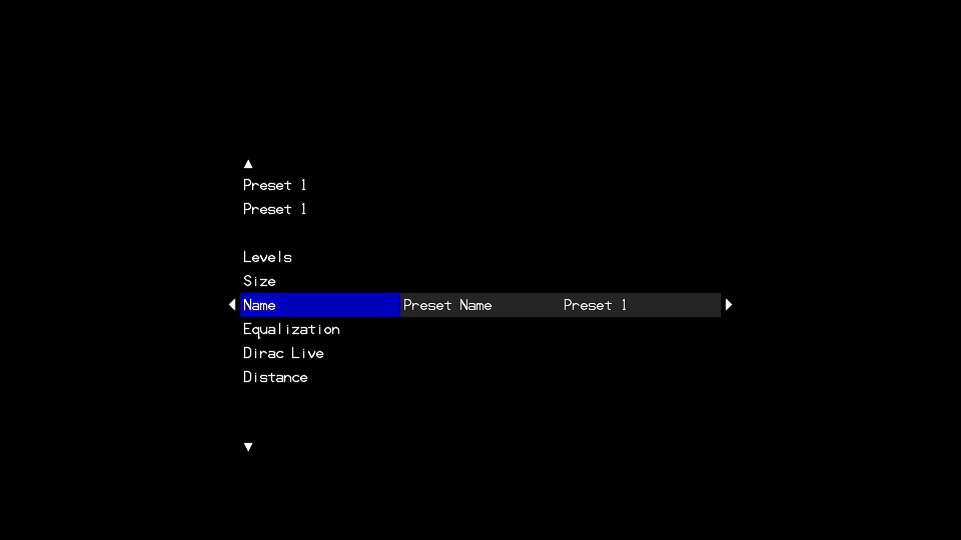
{"action": "key", "text": "Down"}
{"action": "key", "text": "Down"}
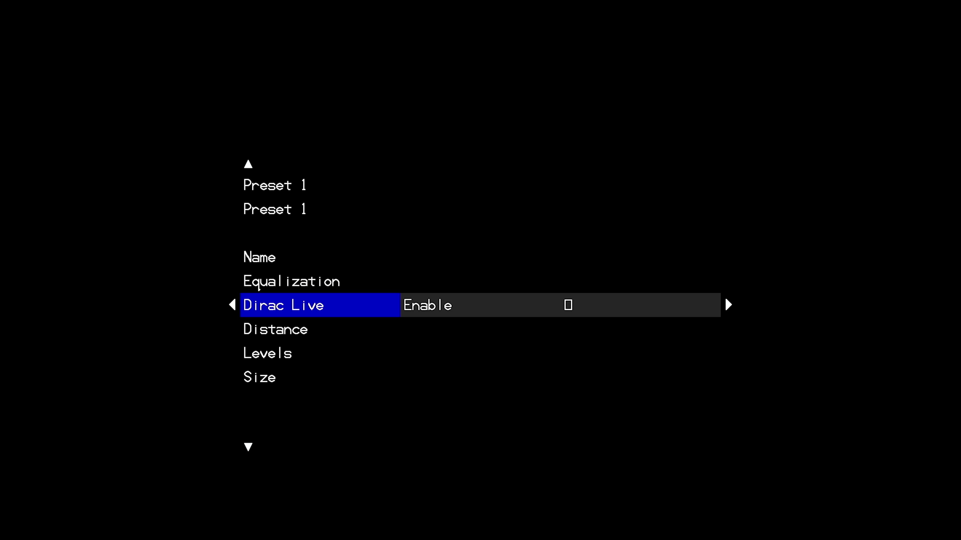
{"action": "key", "text": "Right"}
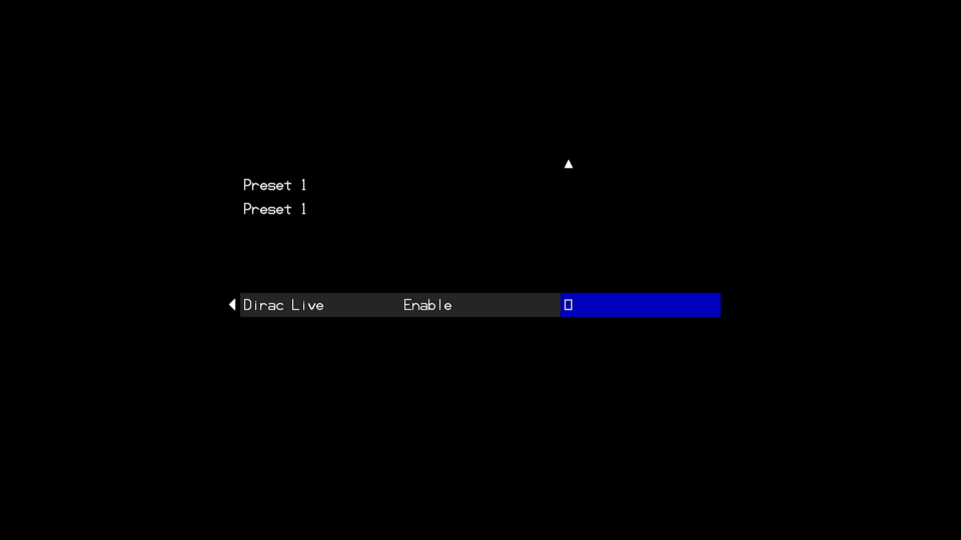
Tick the Dirac Live Enable checkbox for Preset 1
{"action": "key", "text": "Up"}
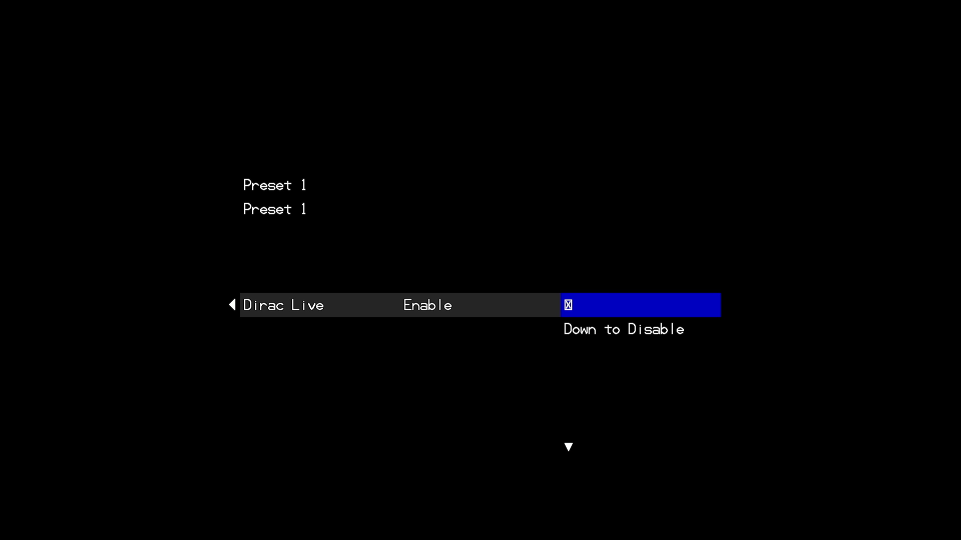